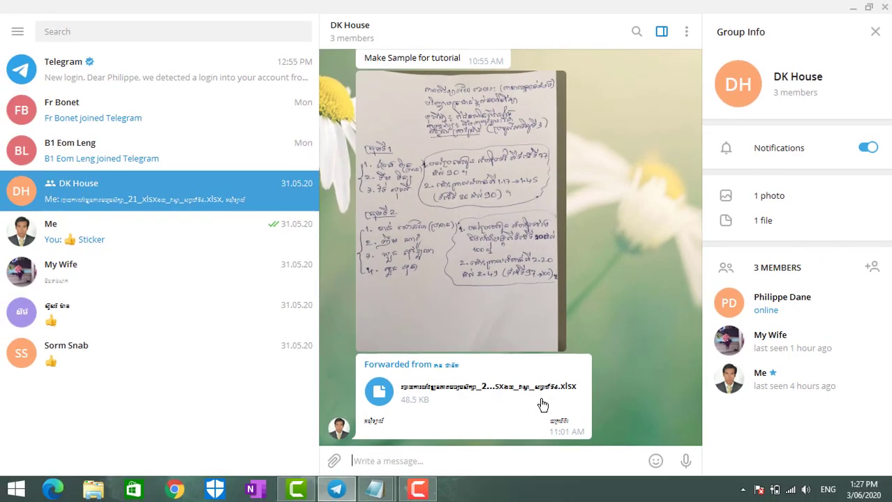
# Step: Close Telegram and run regedit.exe as administrator
pyautogui.click(600, 354)
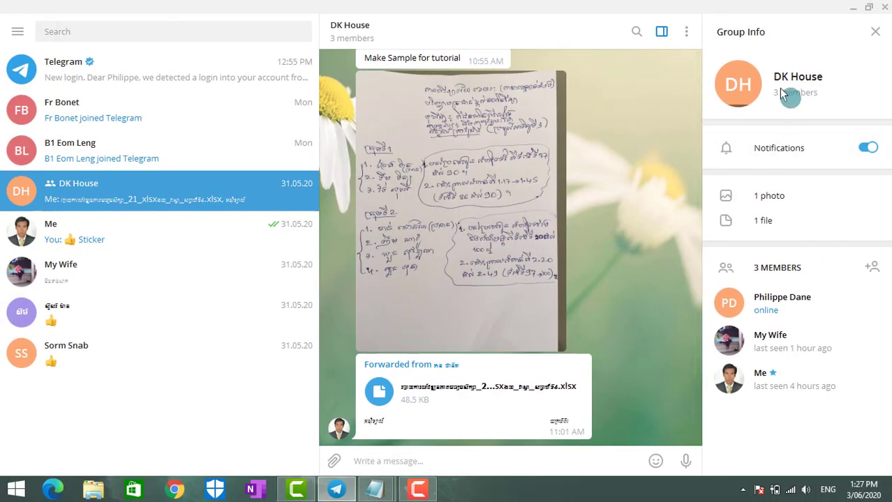
pyautogui.click(884, 10)
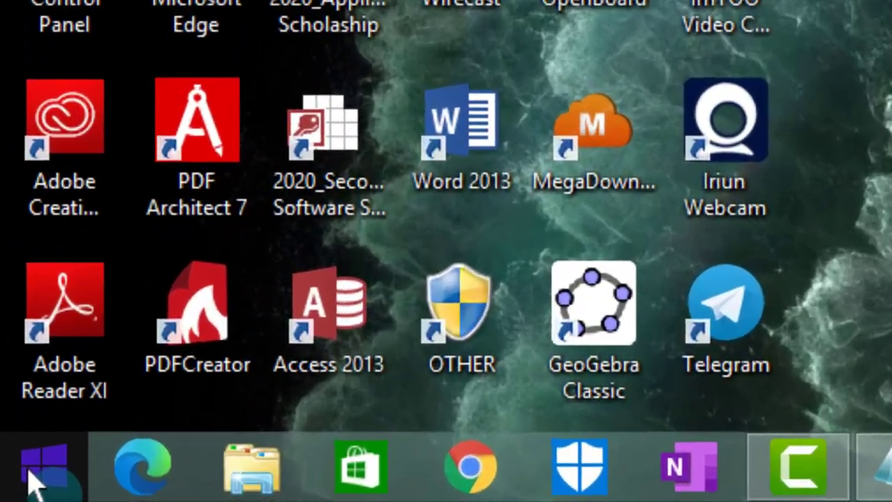
pyautogui.click(19, 488)
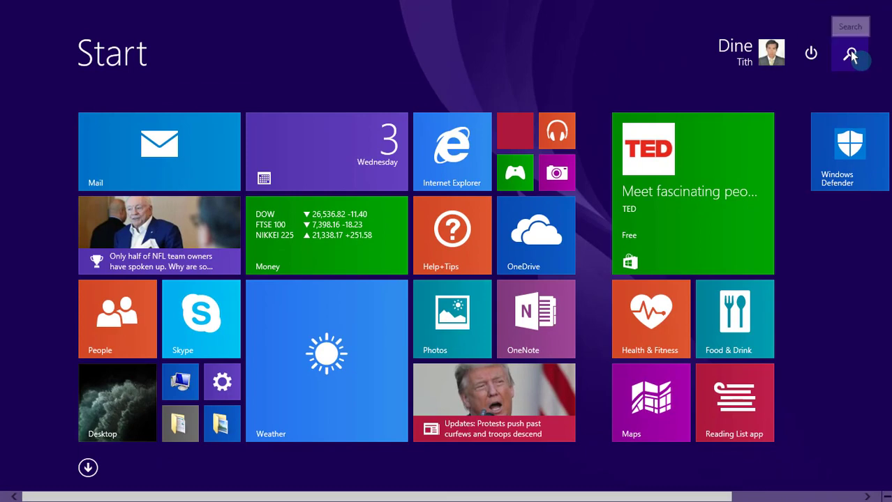
pyautogui.click(854, 56)
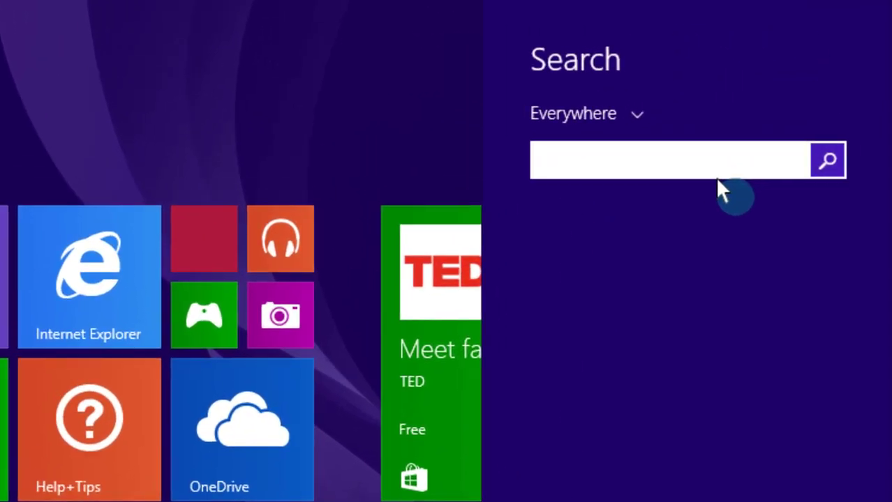
pyautogui.write('reg')
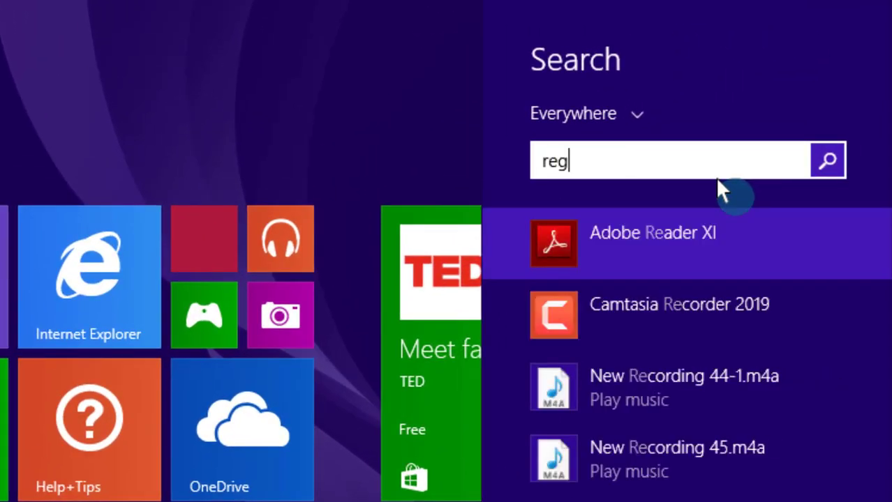
pyautogui.write('edit.exe')
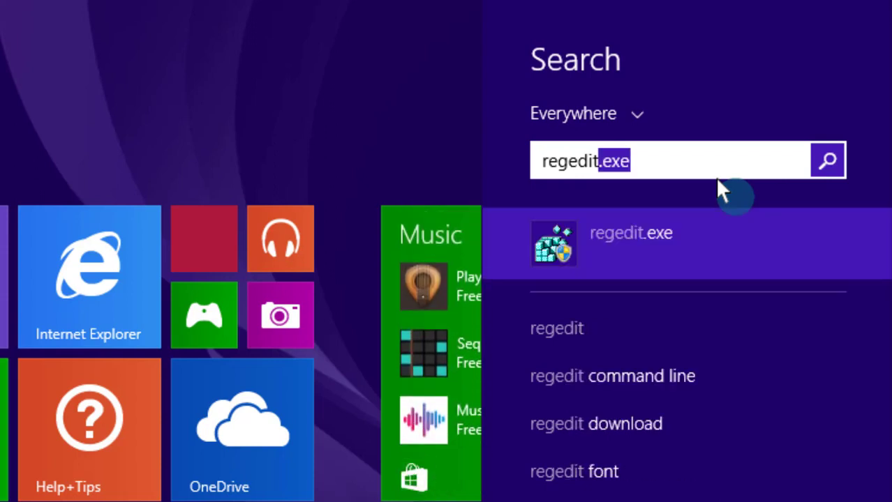
pyautogui.rightClick(646, 237)
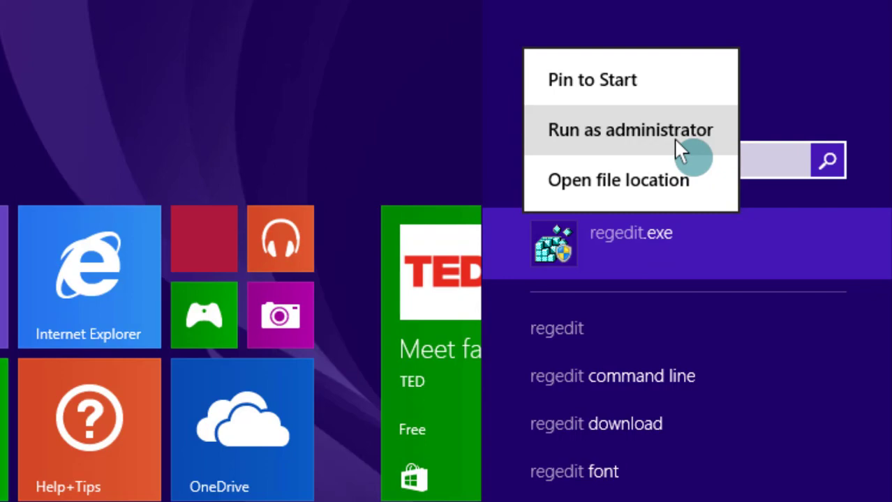
pyautogui.click(631, 151)
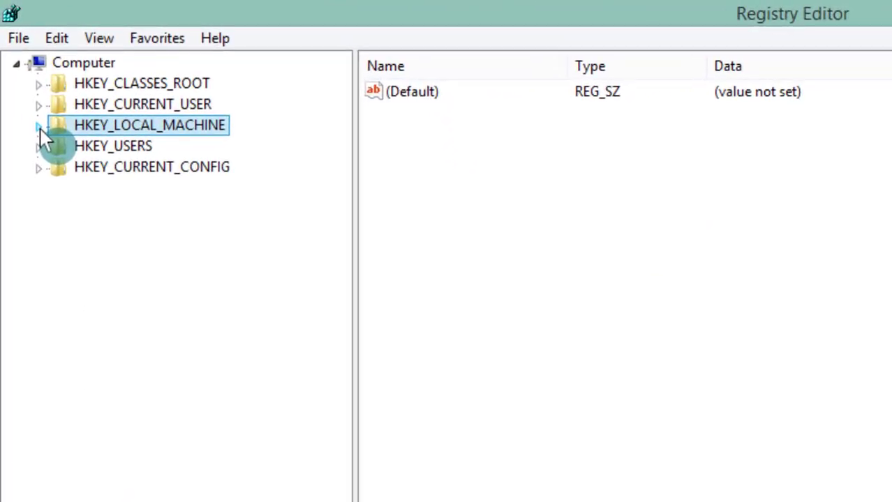
# Step: Navigate to the registry key HKEY_LOCAL_MACHINE\SOFTWARE\Microsoft\Windows NT\CurrentVersion\FontSubstitutes
pyautogui.click(39, 127)
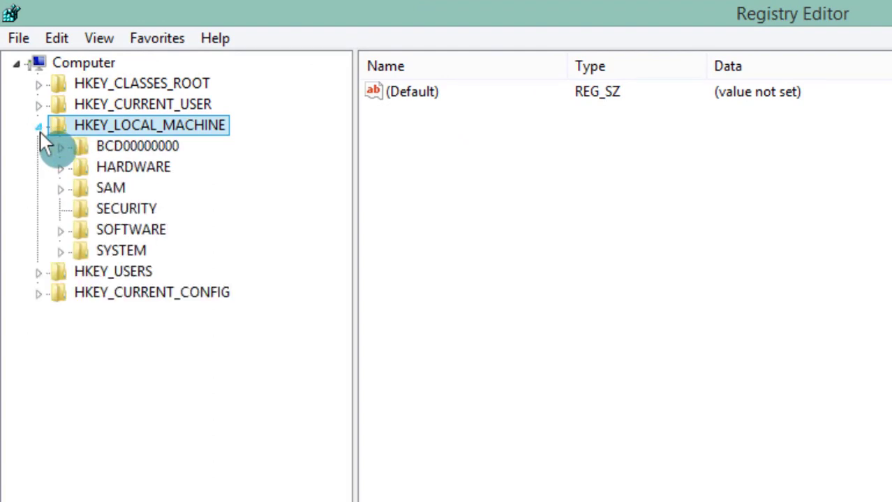
pyautogui.click(62, 233)
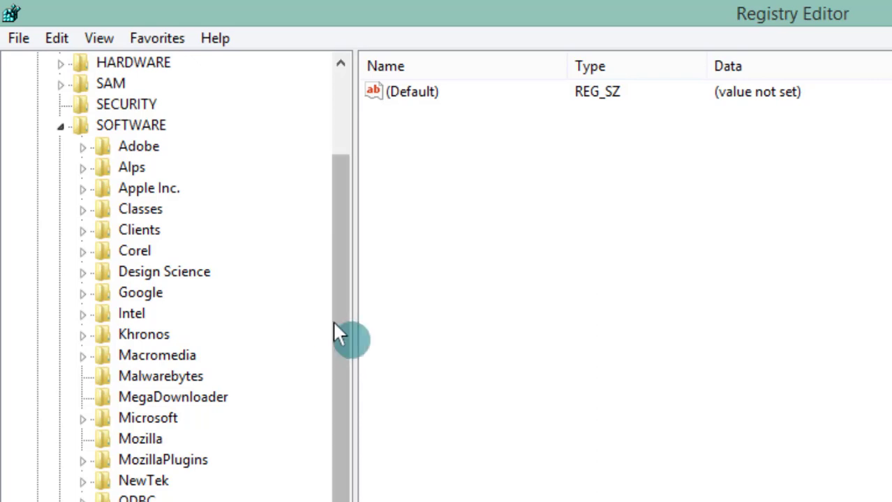
pyautogui.scroll(-1, 334, 323)
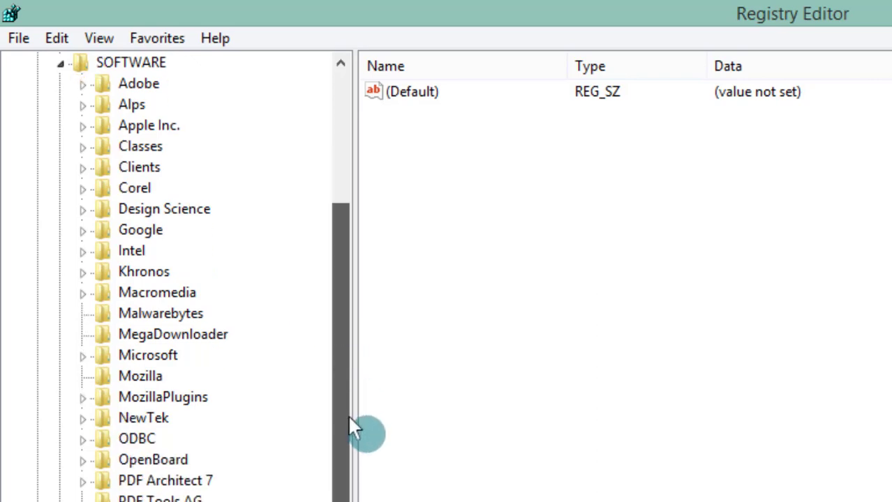
pyautogui.click(82, 357)
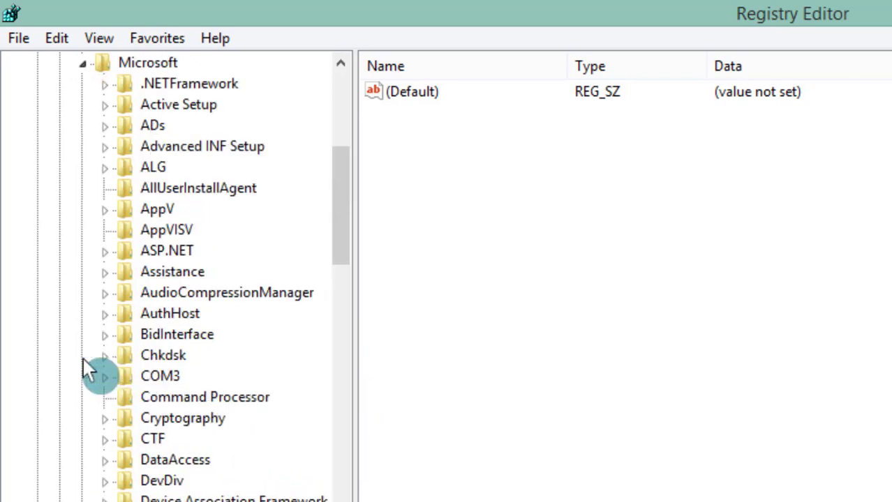
pyautogui.moveTo(341, 240); pyautogui.dragTo(305, 496)
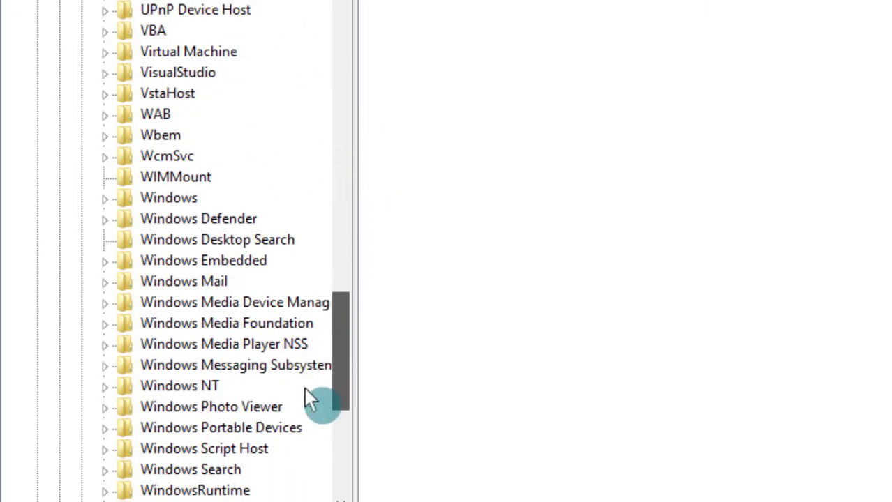
pyautogui.moveTo(310, 400); pyautogui.dragTo(309, 408)
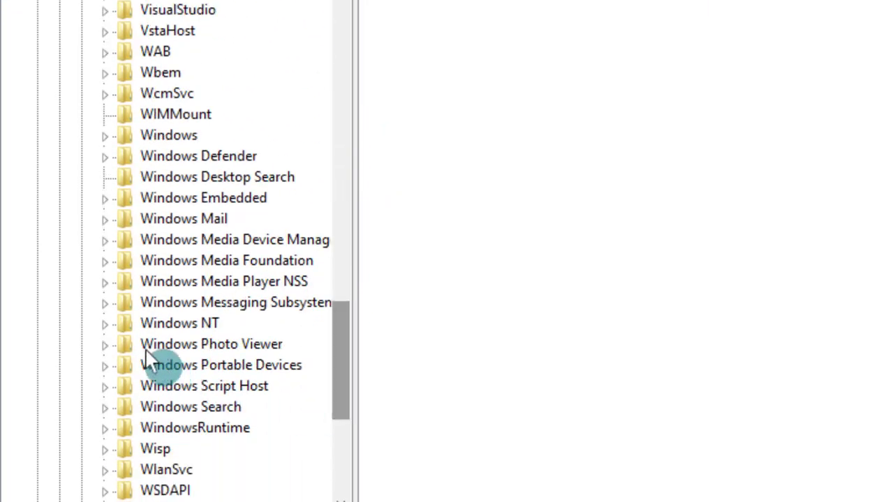
pyautogui.click(106, 326)
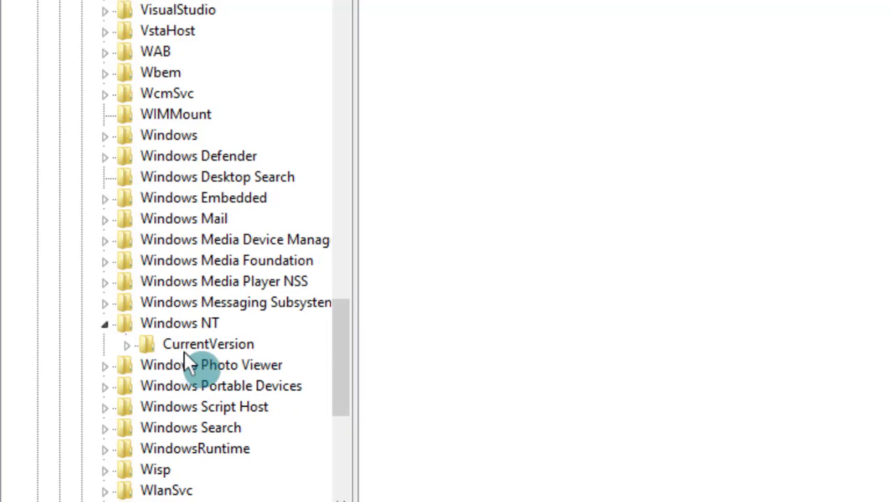
pyautogui.click(127, 346)
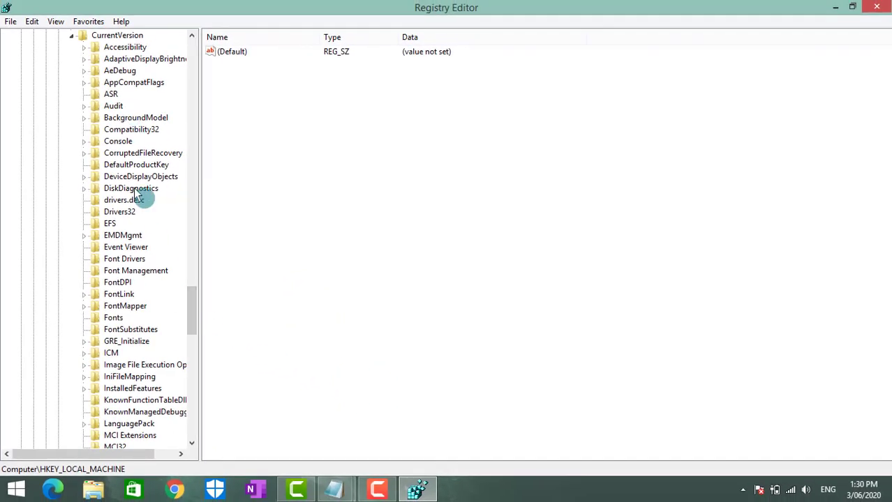
pyautogui.moveTo(194, 316)
pyautogui.mouseDown()
pyautogui.moveTo(193, 334)
pyautogui.moveTo(194, 325)
pyautogui.mouseUp()
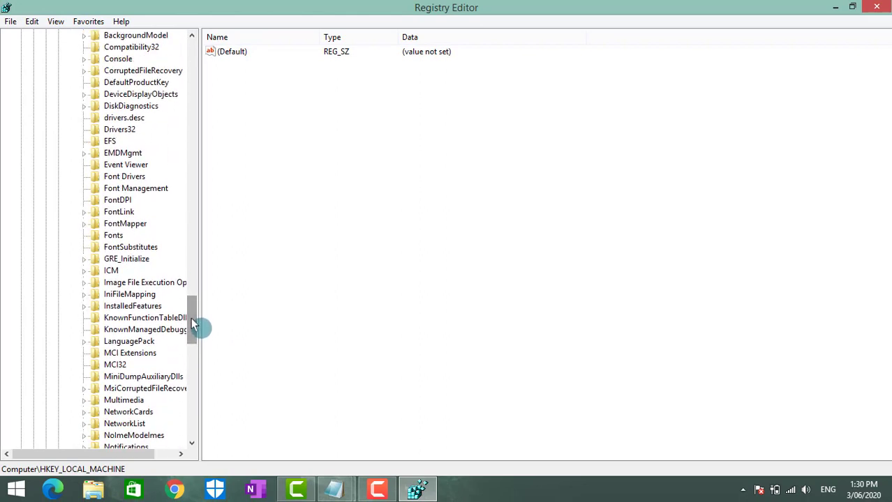
pyautogui.click(126, 247)
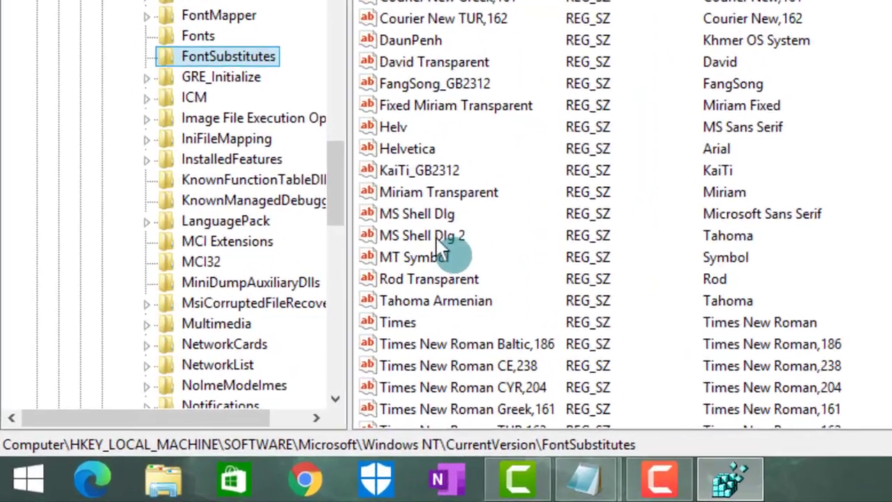
# Step: Inspect the value data of the MS Shell Dlg 2 string and leave it without changing anything
pyautogui.click(436, 237)
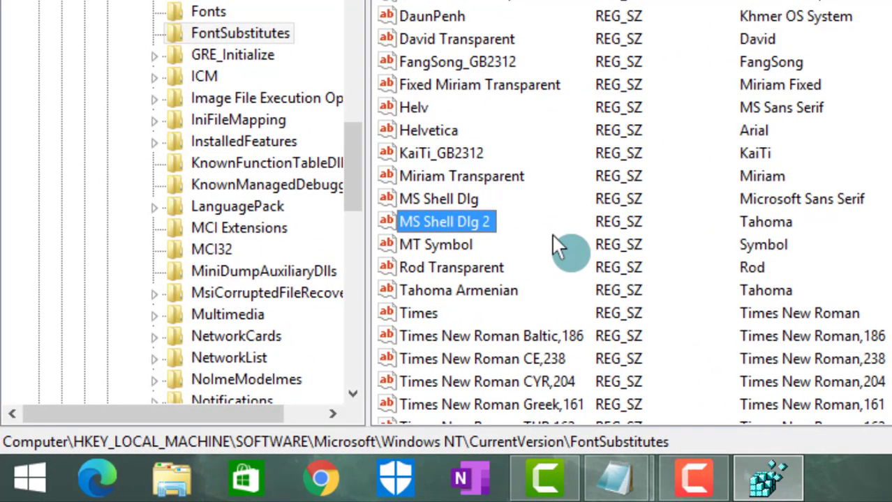
pyautogui.doubleClick(471, 231)
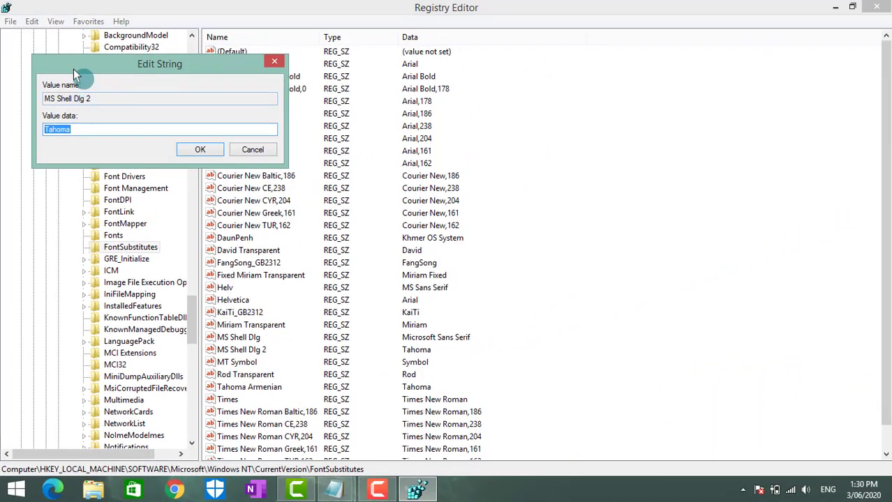
pyautogui.moveTo(73, 67); pyautogui.dragTo(357, 77)
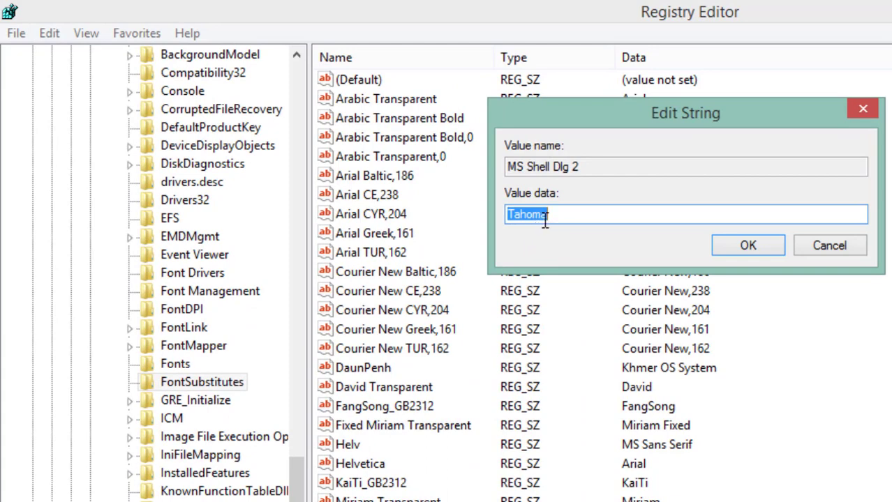
pyautogui.click(842, 246)
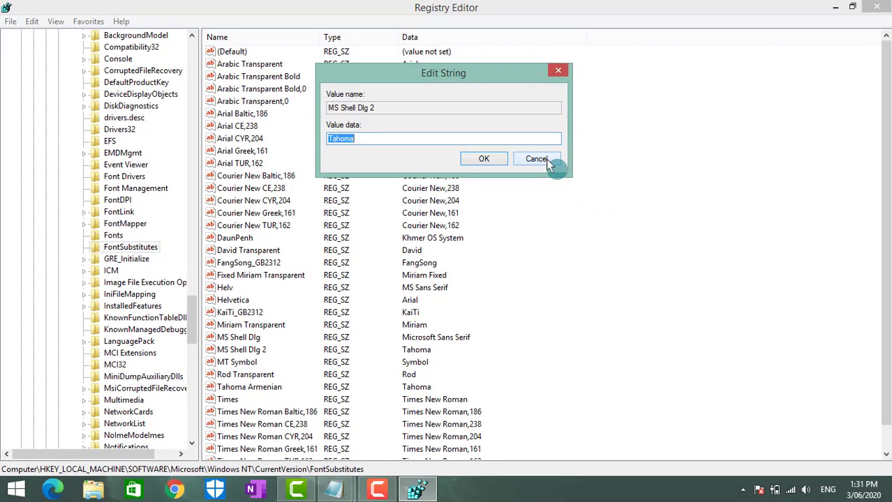
pyautogui.click(546, 159)
# Step: Minimize the Registry Editor and bring up the Font-Khmer OS Battambang.txt and Font-Tahoma.txt windows in Notepad
pyautogui.click(839, 6)
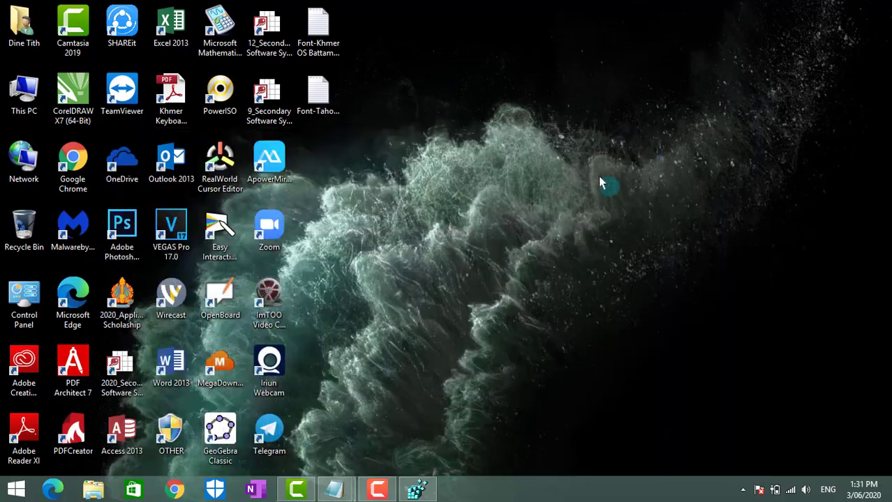
pyautogui.rightClick(598, 175)
pyautogui.click(642, 212)
pyautogui.rightClick(624, 201)
pyautogui.click(663, 238)
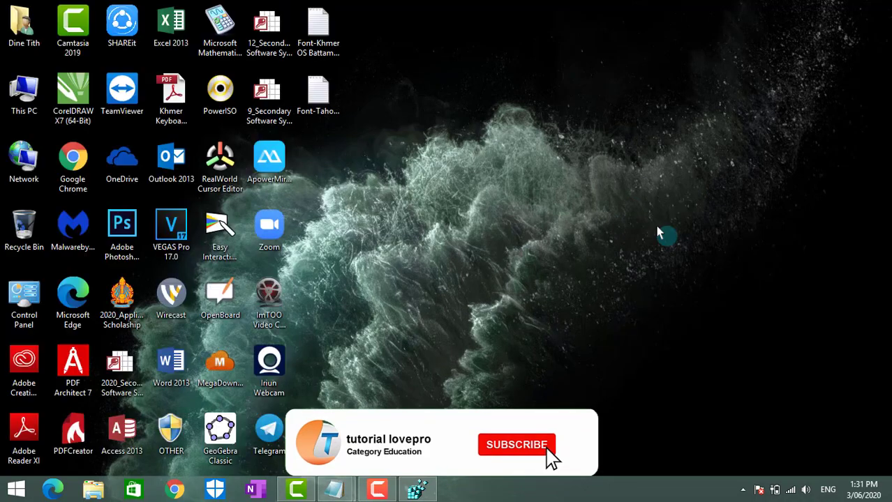
pyautogui.click(314, 446)
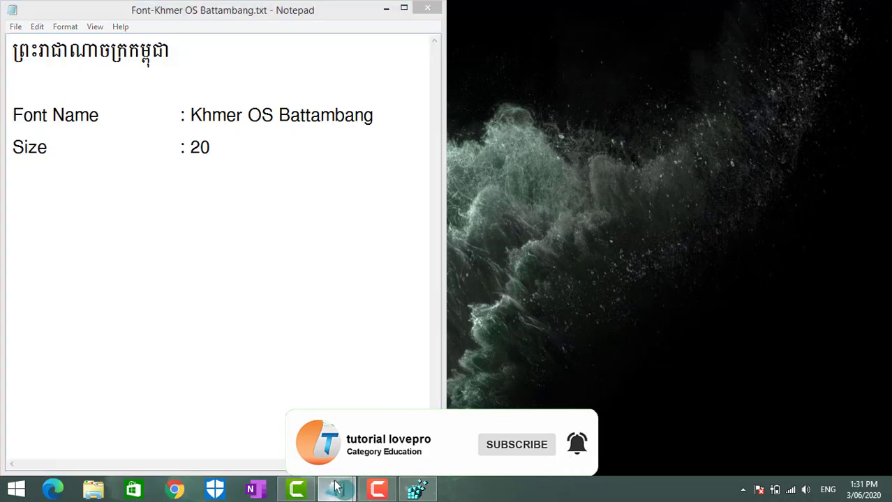
pyautogui.click(339, 490)
pyautogui.click(412, 419)
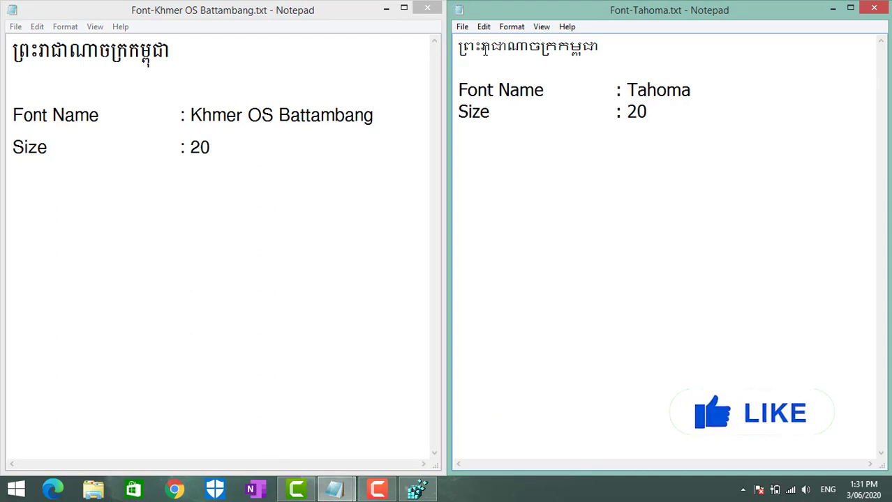
# Step: Examine the font name and size listed in the Font-Tahoma.txt and Font-Khmer OS Battambang.txt files
pyautogui.moveTo(458, 48); pyautogui.dragTo(649, 113)
pyautogui.click(698, 162)
pyautogui.click(648, 158)
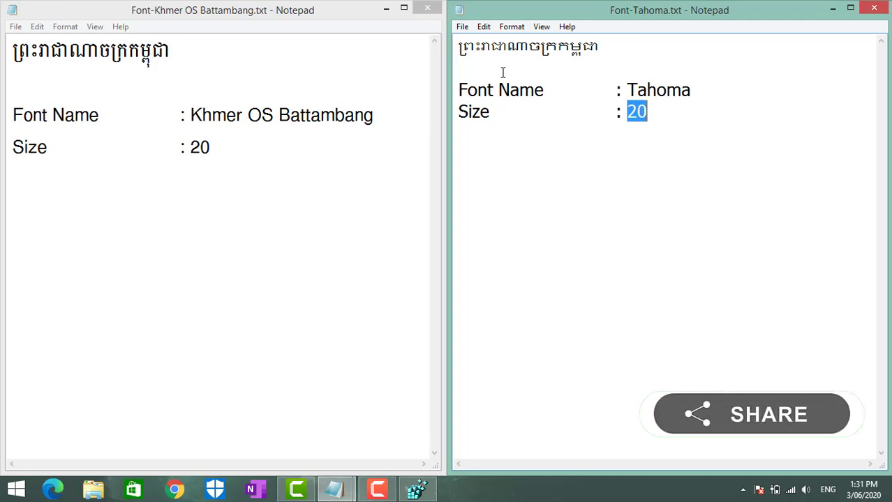
pyautogui.click(102, 98)
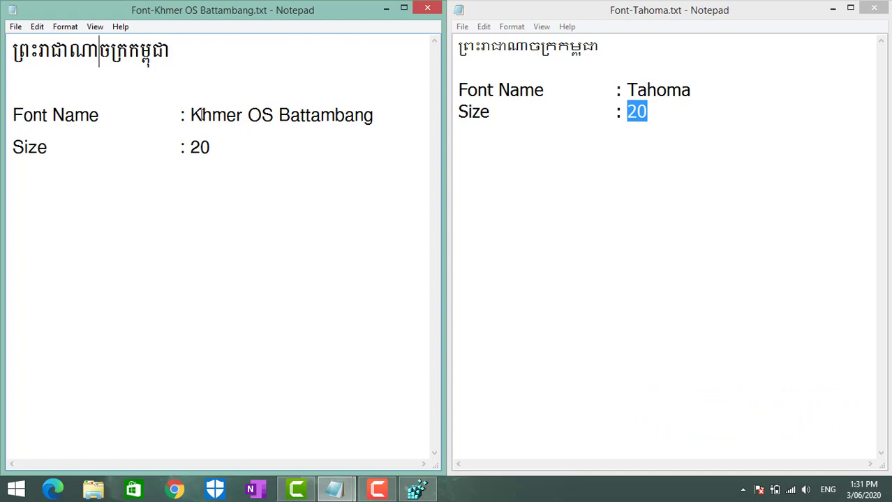
pyautogui.moveTo(191, 115); pyautogui.dragTo(376, 115)
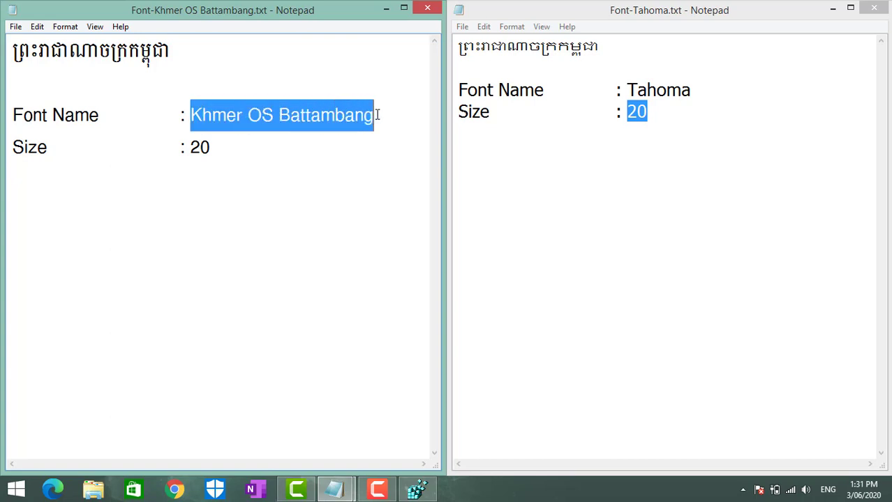
pyautogui.click(344, 160)
pyautogui.moveTo(190, 147); pyautogui.dragTo(228, 150)
pyautogui.click(199, 149)
pyautogui.click(246, 165)
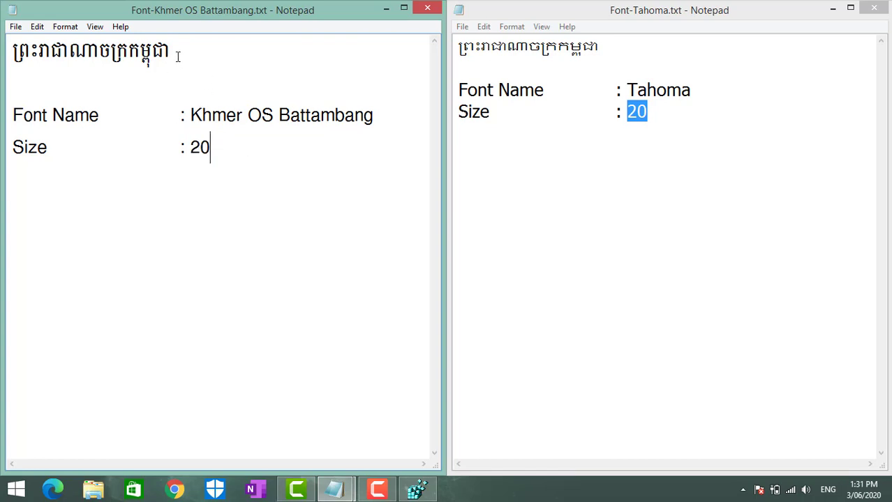
# Step: Compare how the Khmer sample line is rendered in the Khmer OS Battambang and Tahoma files
pyautogui.moveTo(178, 56); pyautogui.dragTo(13, 54)
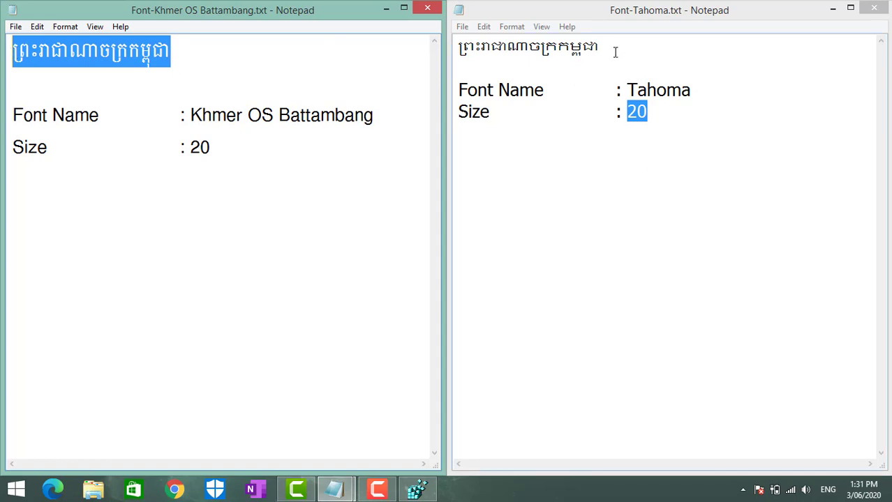
pyautogui.moveTo(606, 50); pyautogui.dragTo(468, 56)
pyautogui.click(159, 62)
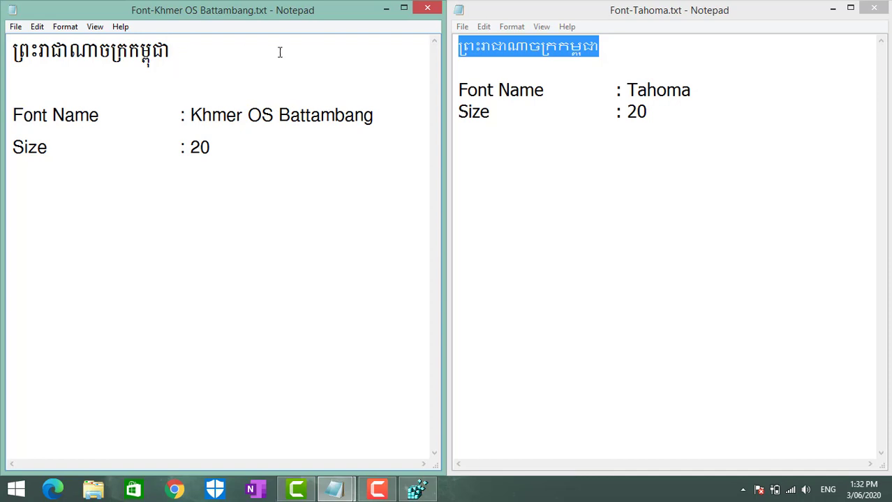
pyautogui.click(632, 44)
pyautogui.moveTo(581, 59); pyautogui.dragTo(461, 53)
pyautogui.click(491, 50)
pyautogui.moveTo(601, 49); pyautogui.dragTo(459, 51)
pyautogui.click(490, 49)
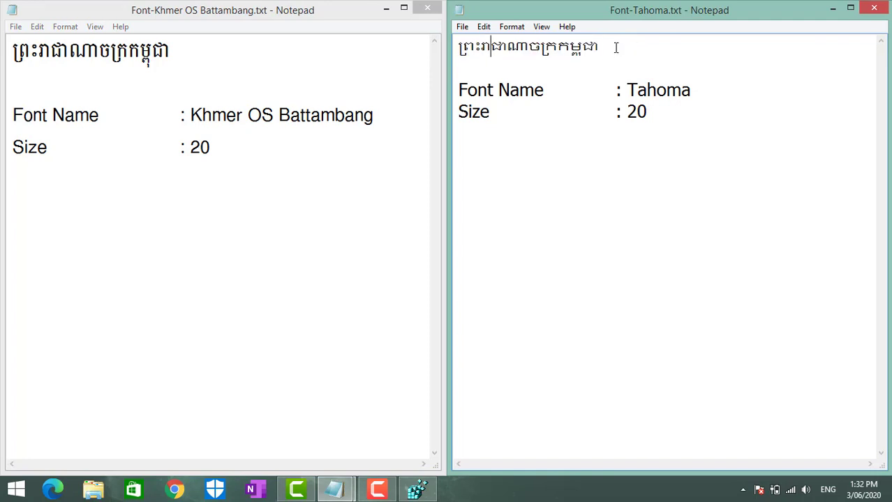
pyautogui.moveTo(615, 48); pyautogui.dragTo(446, 44)
pyautogui.click(504, 49)
# Step: Copy the font name Khmer OS Battambang from Font-Khmer OS Battambang.txt and minimize both Notepad windows
pyautogui.moveTo(191, 115); pyautogui.dragTo(370, 111)
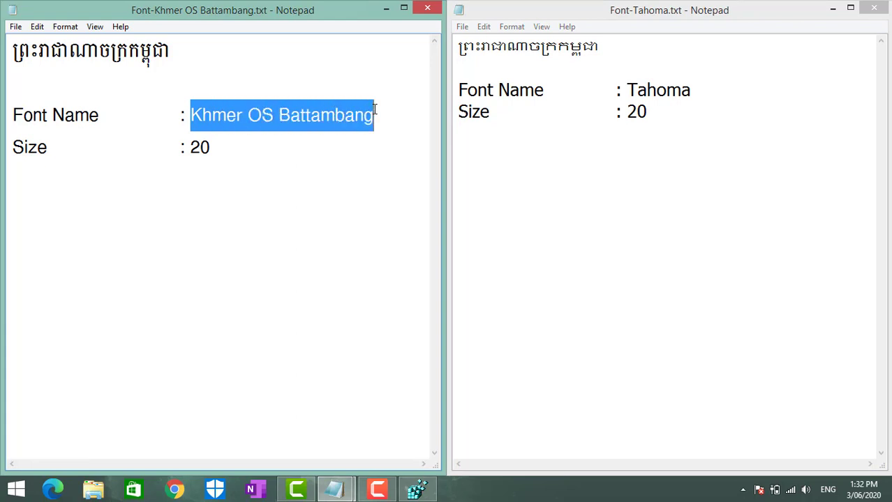
pyautogui.rightClick(321, 115)
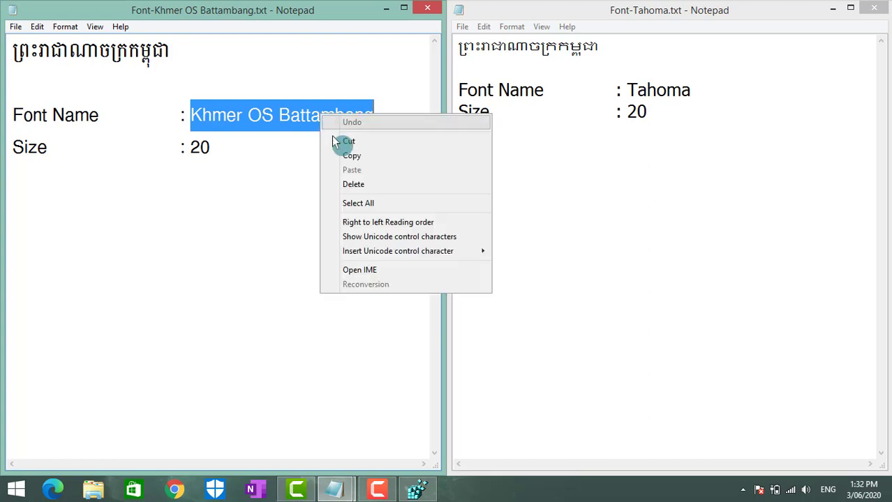
pyautogui.click(360, 160)
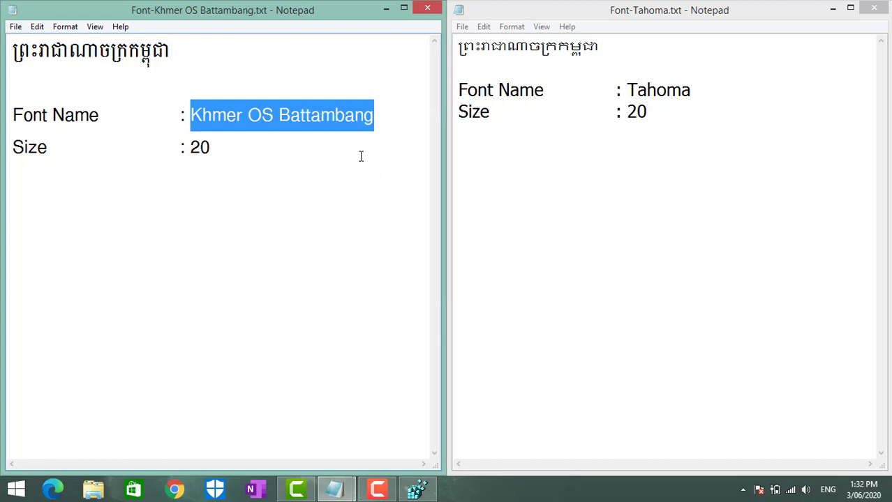
pyautogui.click(834, 8)
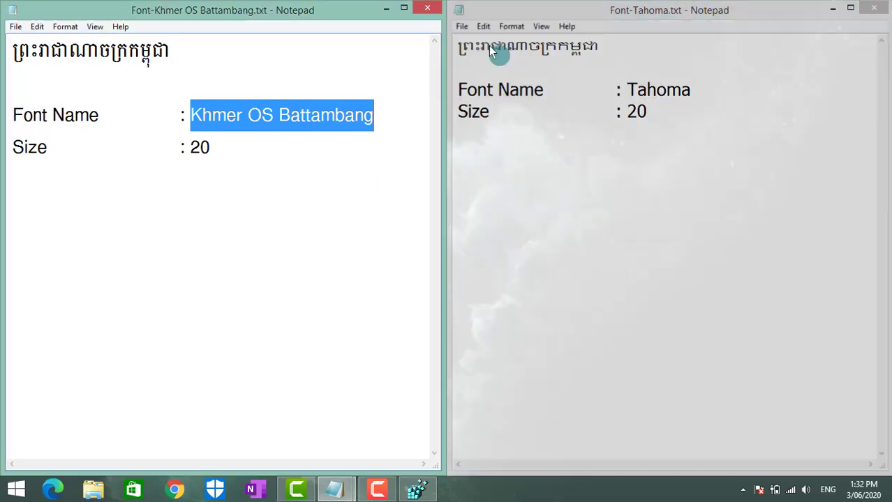
pyautogui.click(390, 11)
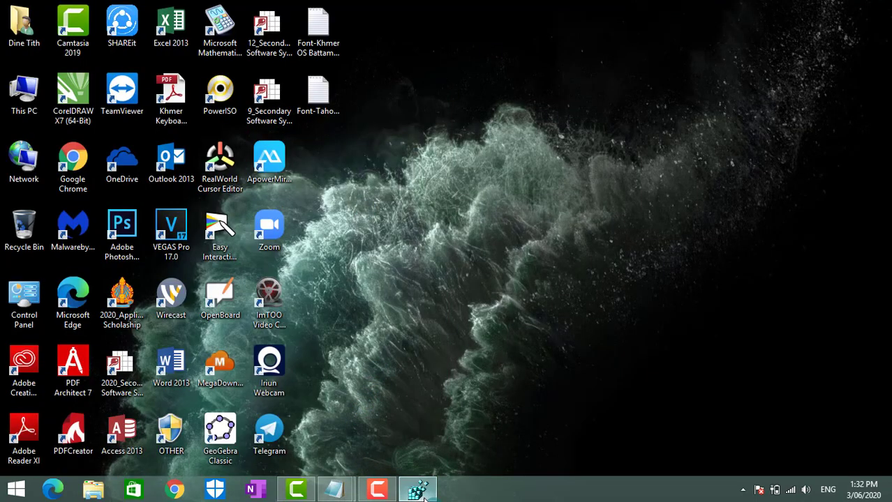
# Step: Switch to the Registry Editor, replace the MS Shell Dlg 2 value data with the copied name Khmer OS Battambang, and close the editor
pyautogui.click(418, 489)
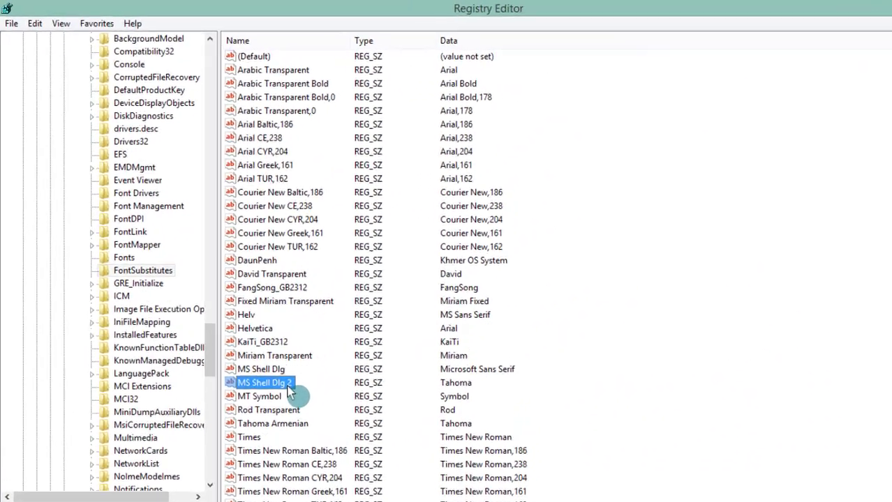
pyautogui.doubleClick(288, 386)
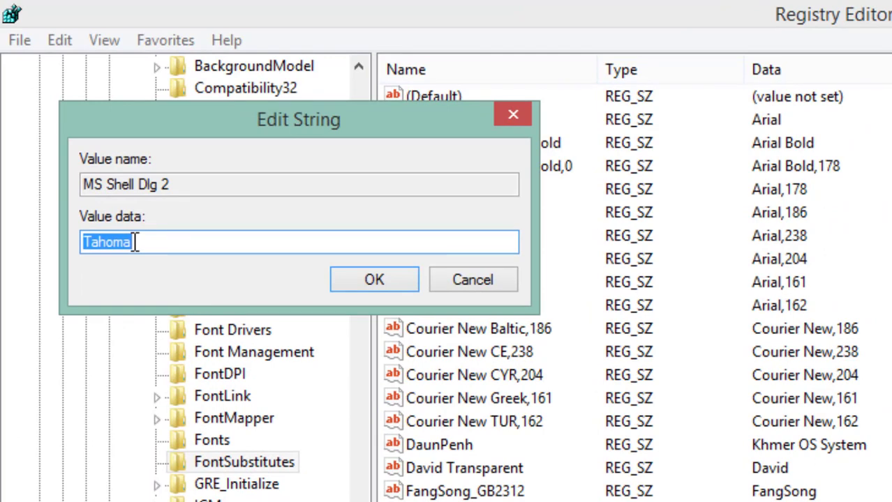
pyautogui.press('BackSpace')
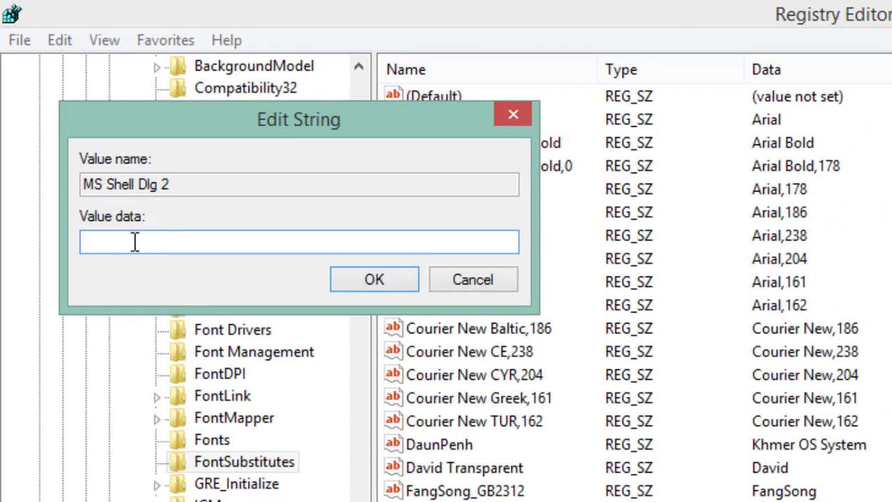
pyautogui.hotkey('ctrl', 'v')
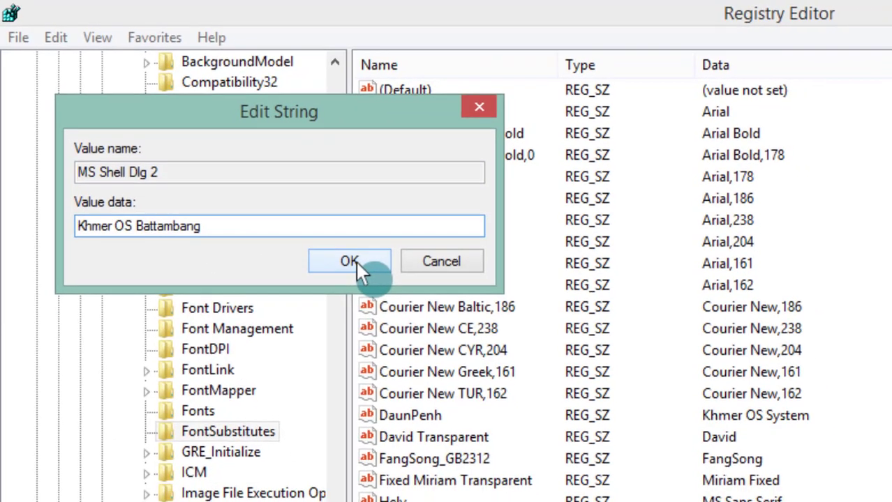
pyautogui.click(374, 280)
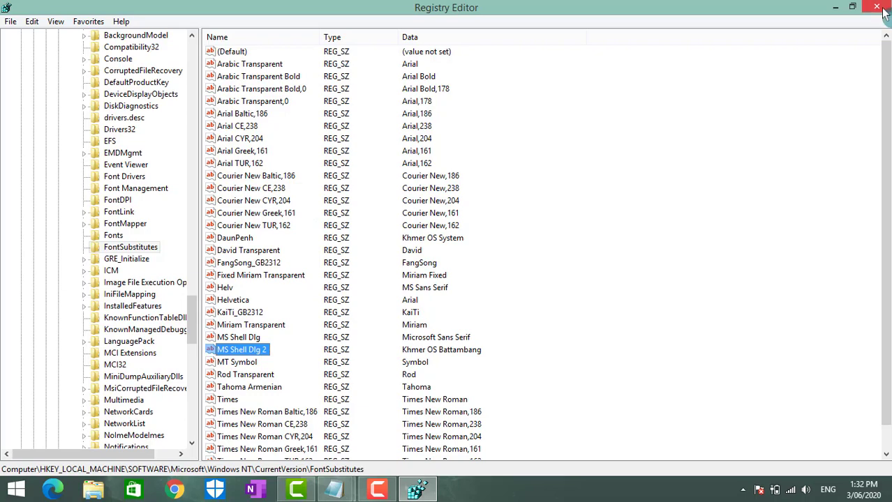
pyautogui.click(877, 8)
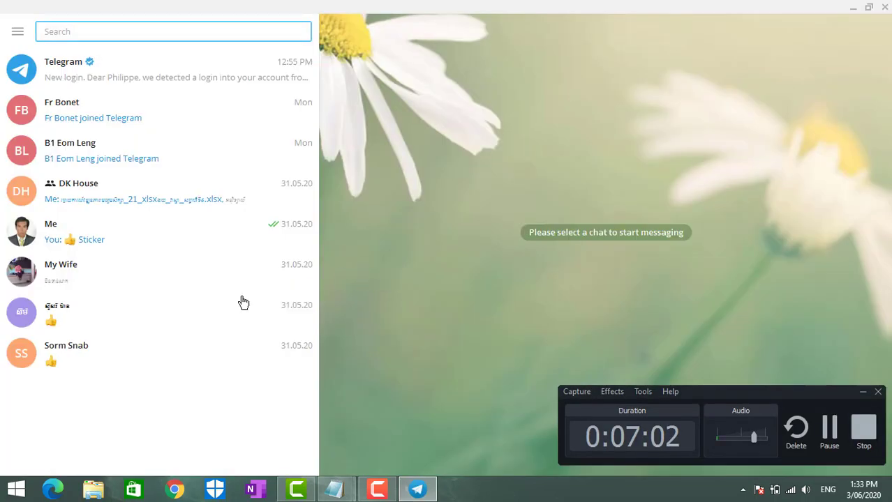
# Step: Open the DK House group chat in Telegram, and relaunch Telegram and reopen that chat to compare how its Khmer text is rendered
pyautogui.click(105, 195)
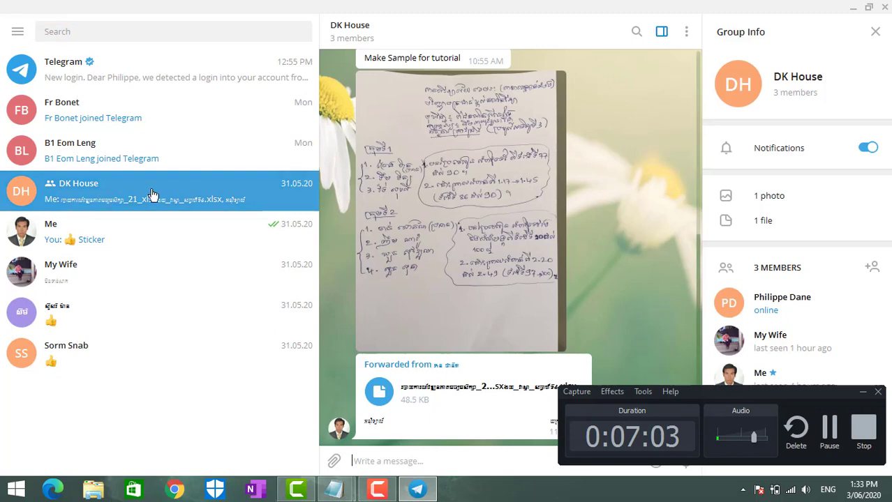
pyautogui.click(863, 392)
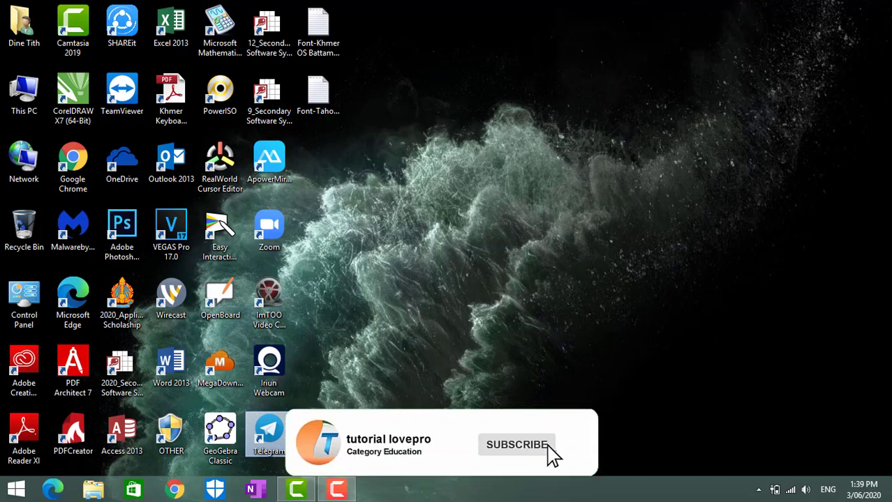
pyautogui.doubleClick(275, 436)
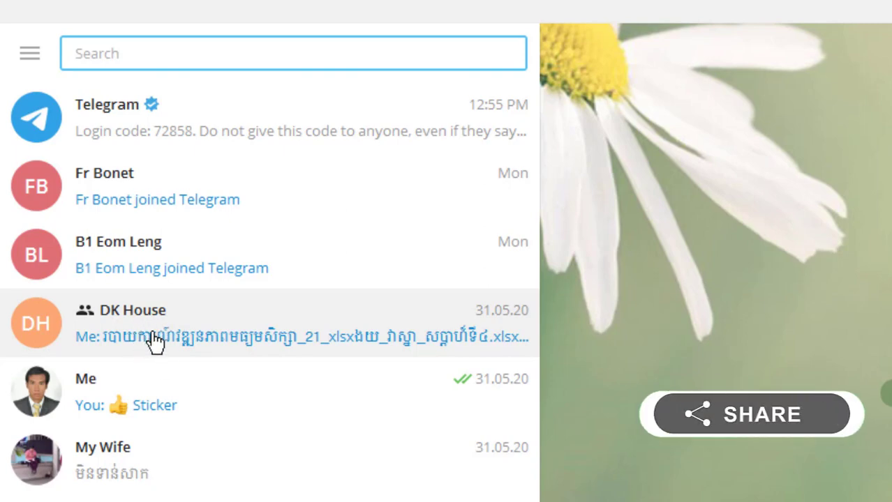
pyautogui.click(154, 342)
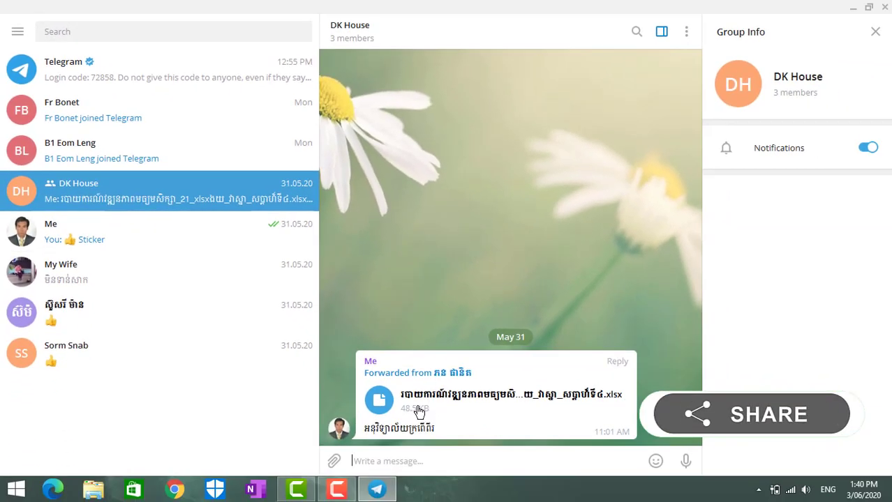